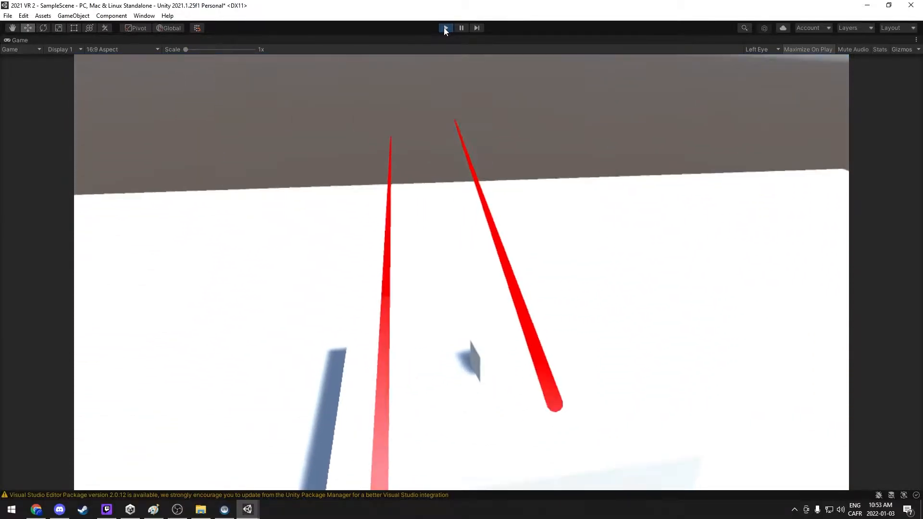
pyautogui.click(445, 28)
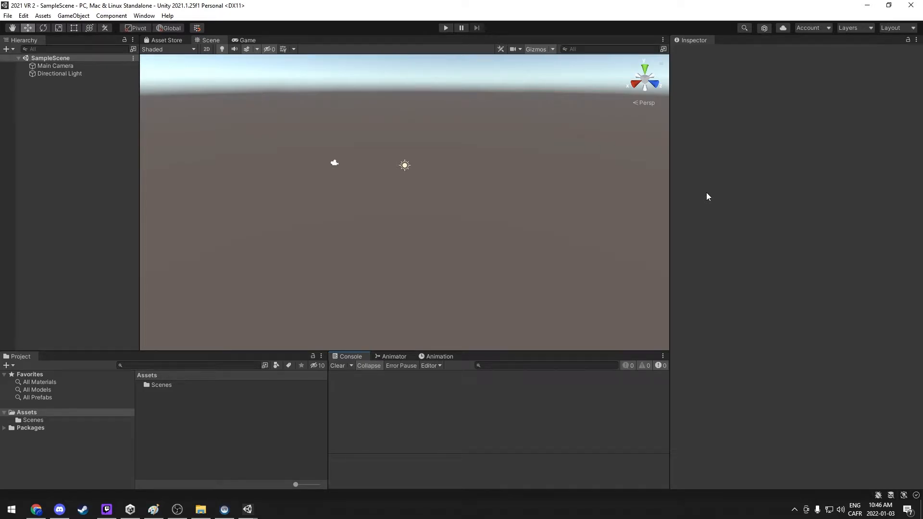
# Install the XR Plugin Management package from the Unity Registry
pyautogui.click(144, 17)
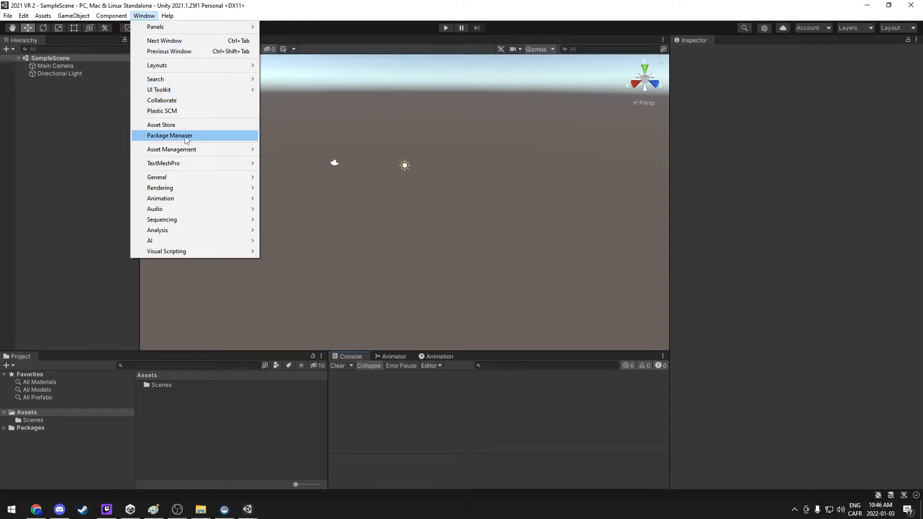
pyautogui.click(161, 136)
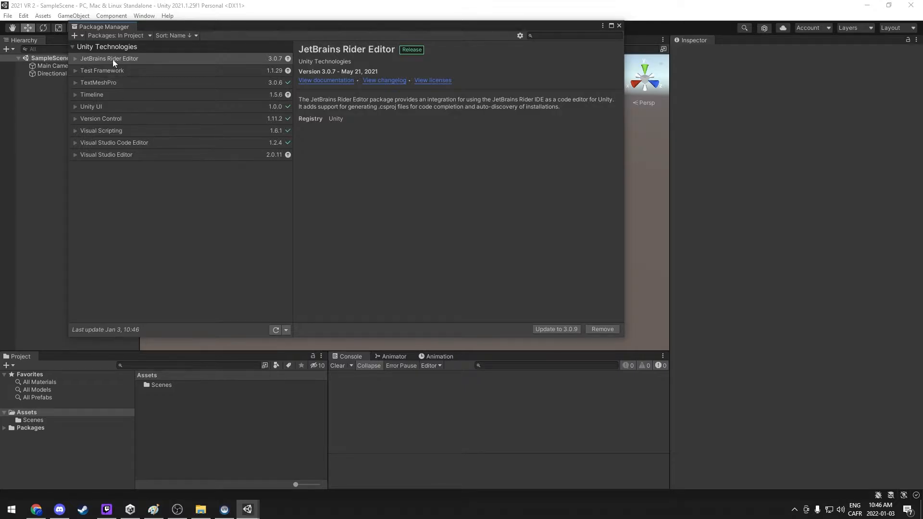
pyautogui.click(119, 36)
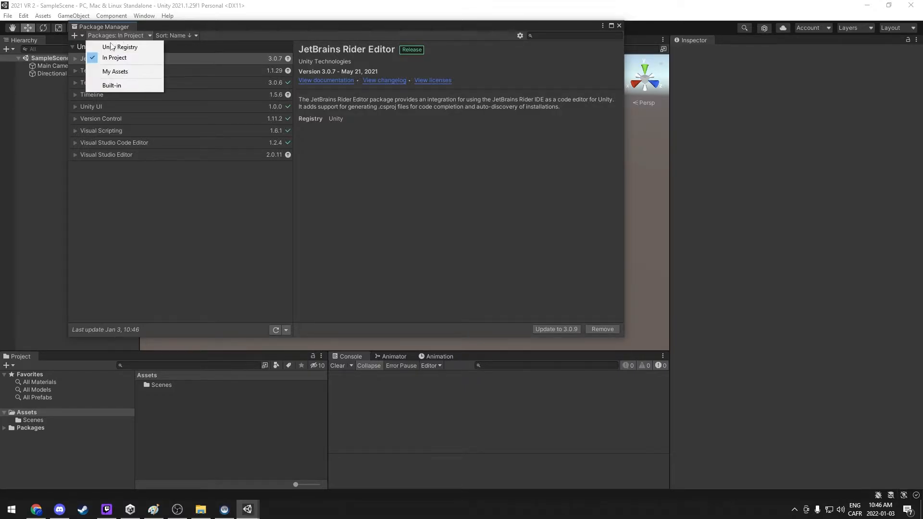
pyautogui.click(115, 48)
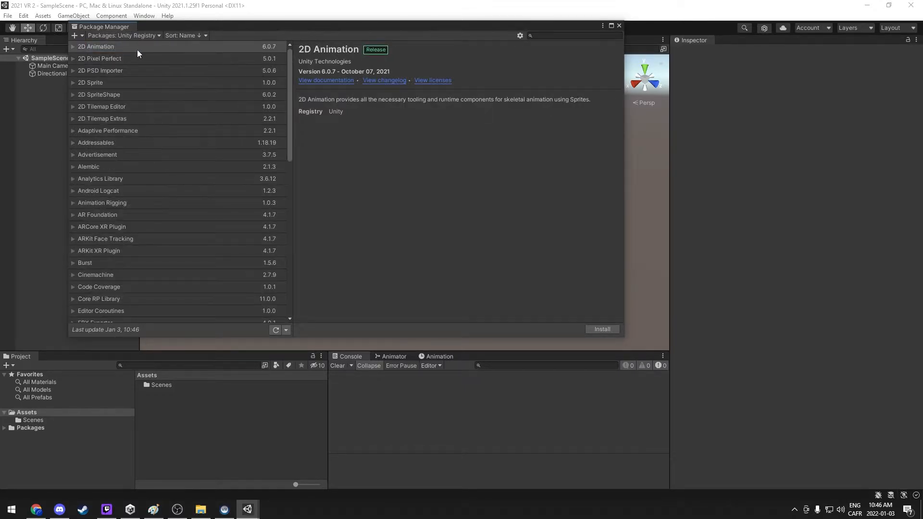
pyautogui.moveTo(289, 67); pyautogui.dragTo(307, 245)
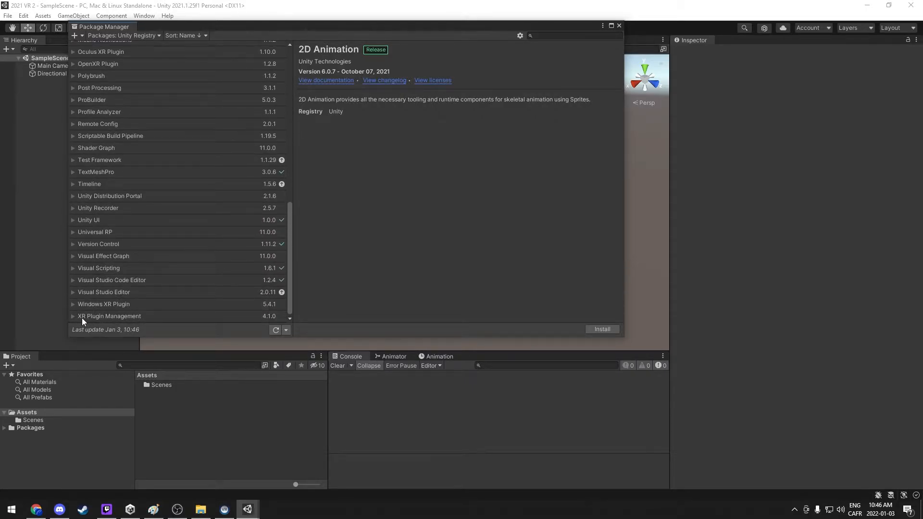
pyautogui.click(129, 317)
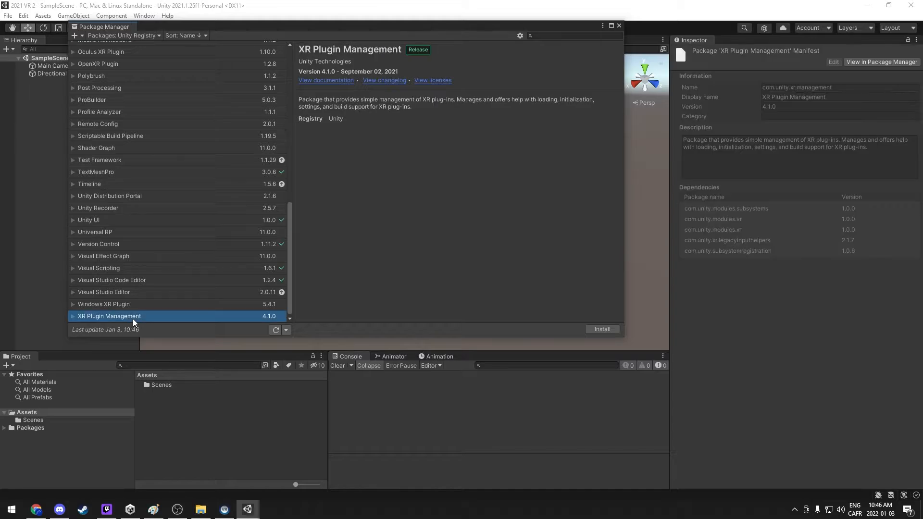
pyautogui.click(606, 330)
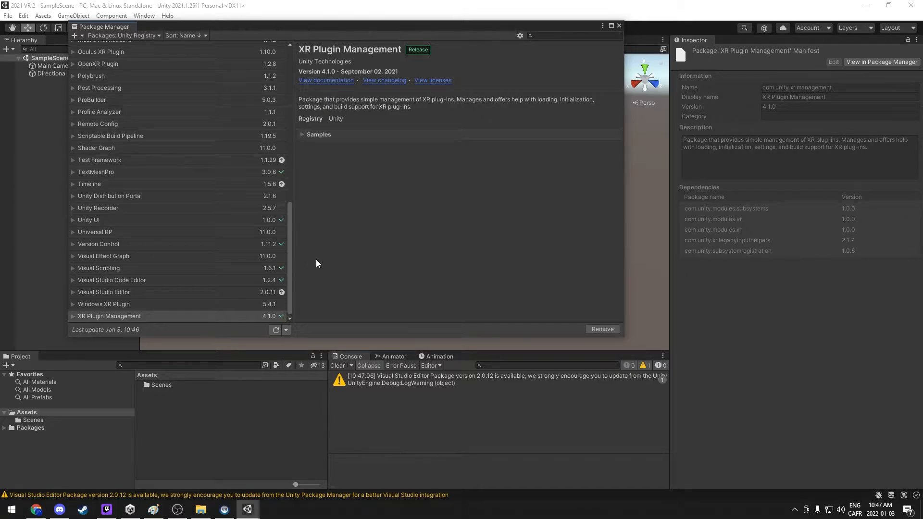
# Open the advanced project settings, dock them beside the Inspector, and enable pre-release packages, accepting the notice
pyautogui.click(519, 36)
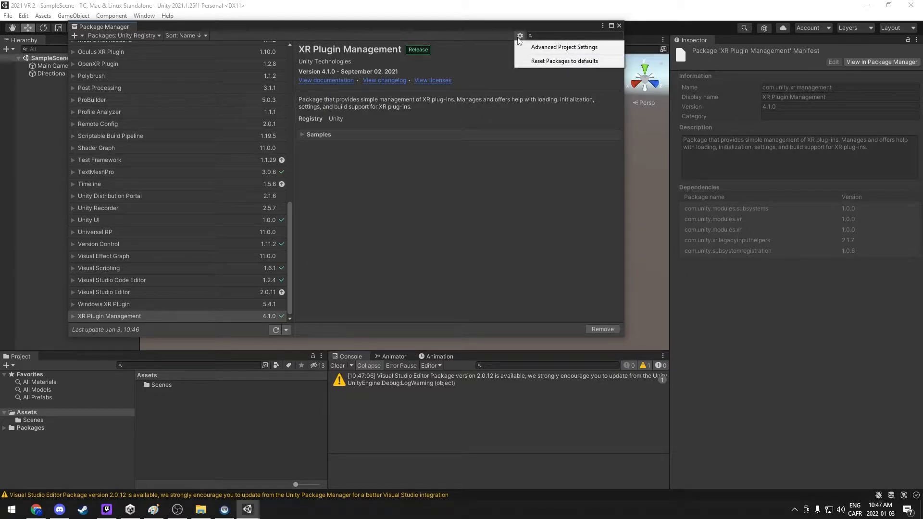
pyautogui.click(572, 47)
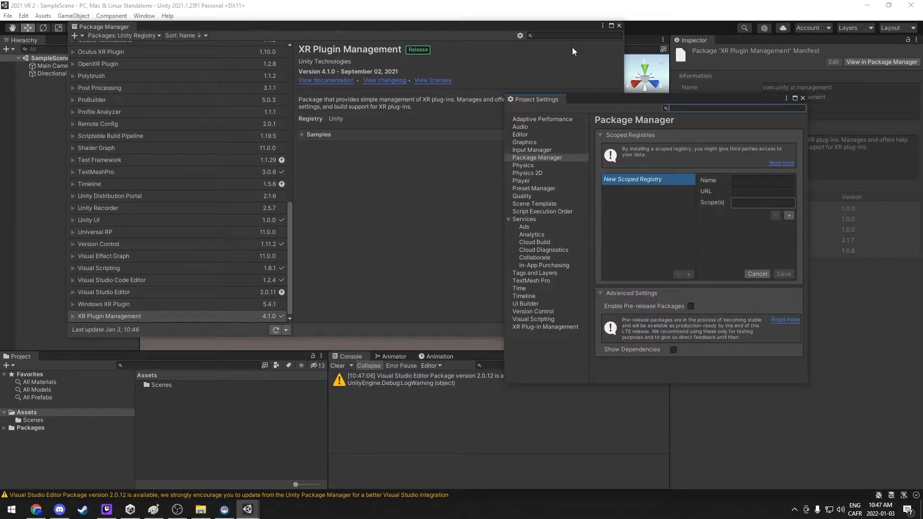
pyautogui.moveTo(540, 97); pyautogui.dragTo(730, 48)
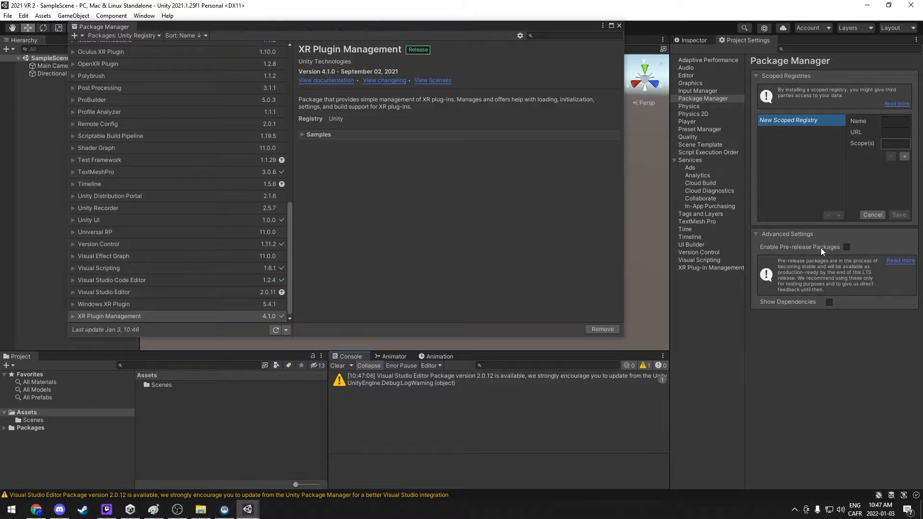
pyautogui.click(846, 247)
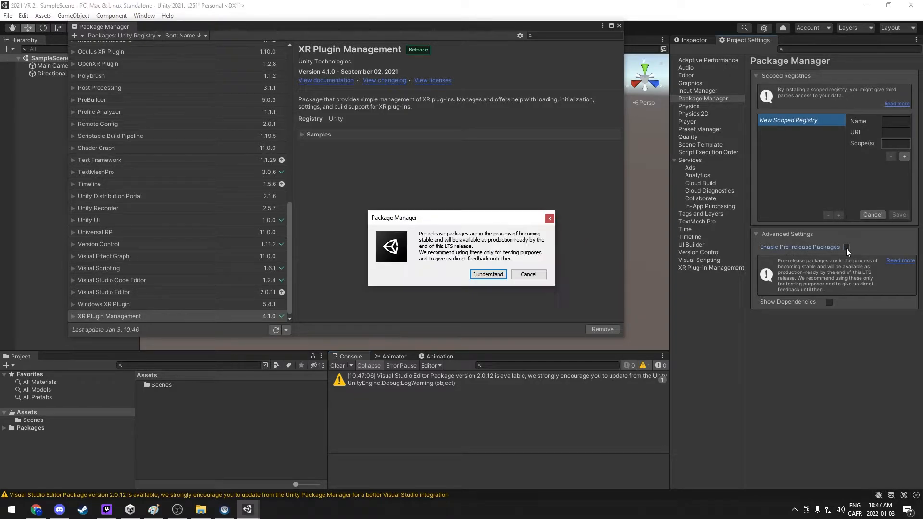
pyautogui.click(492, 277)
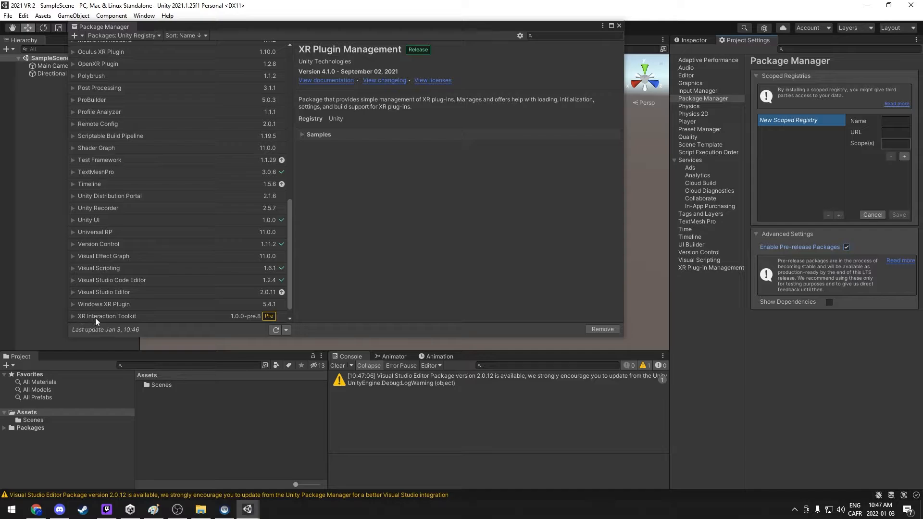
# Install the XR Interaction Toolkit 1.0.0-pre.8 package and accept enabling the new input system backends with an editor restart
pyautogui.click(134, 318)
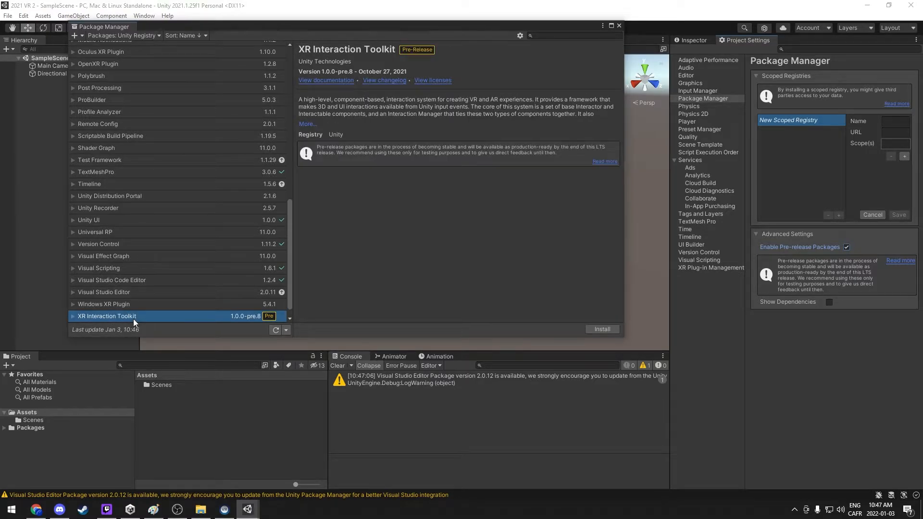
pyautogui.click(602, 329)
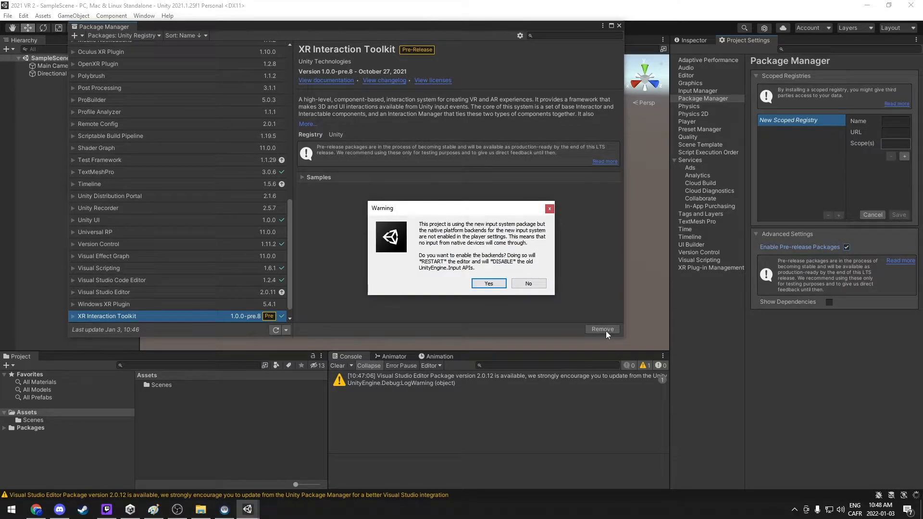
pyautogui.click(488, 284)
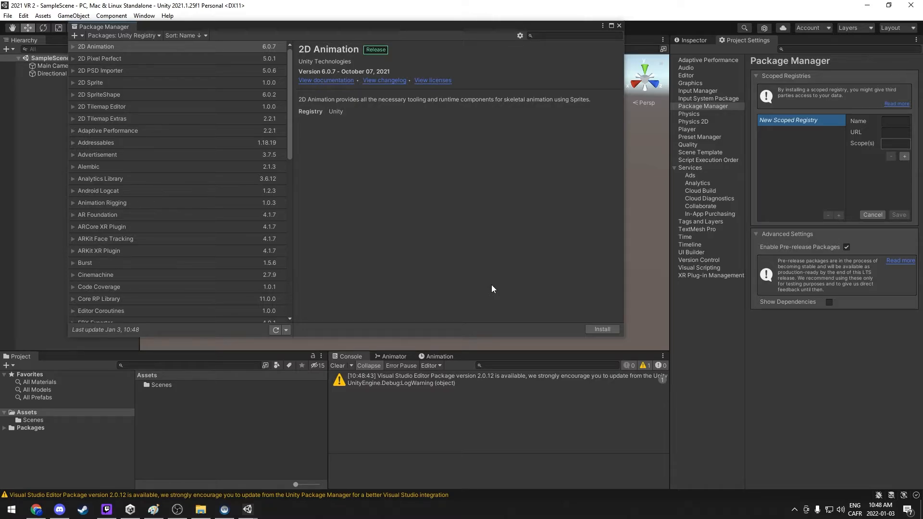
# Enable OpenXR as the XR plug-in provider and apply all automatic fixes in the OpenXR project validation
pyautogui.click(702, 275)
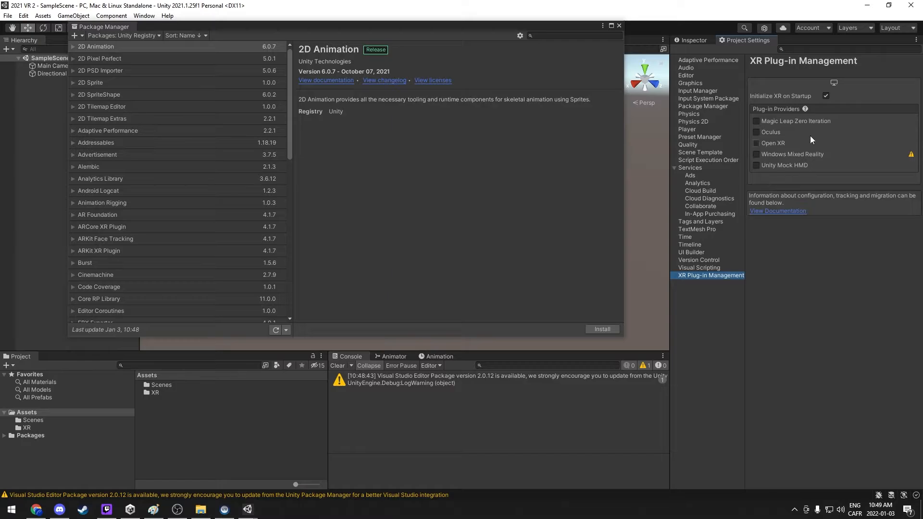
pyautogui.click(756, 144)
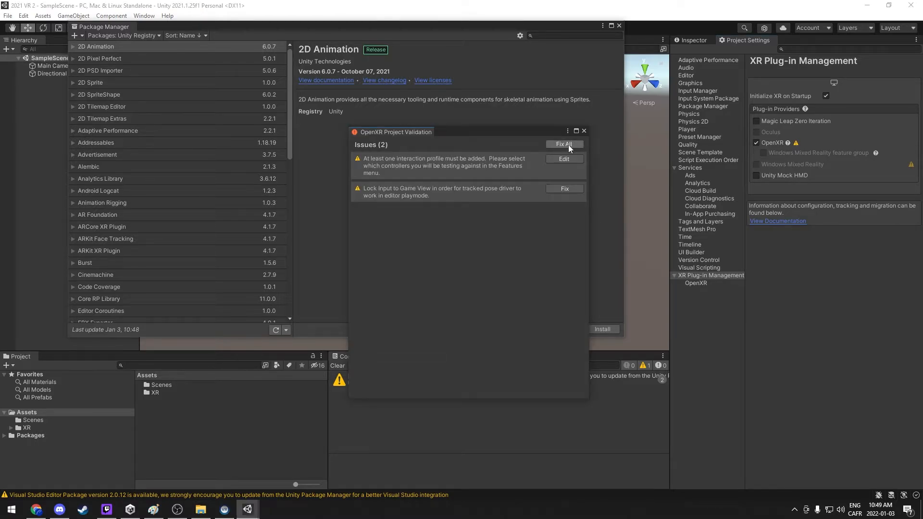
pyautogui.click(568, 145)
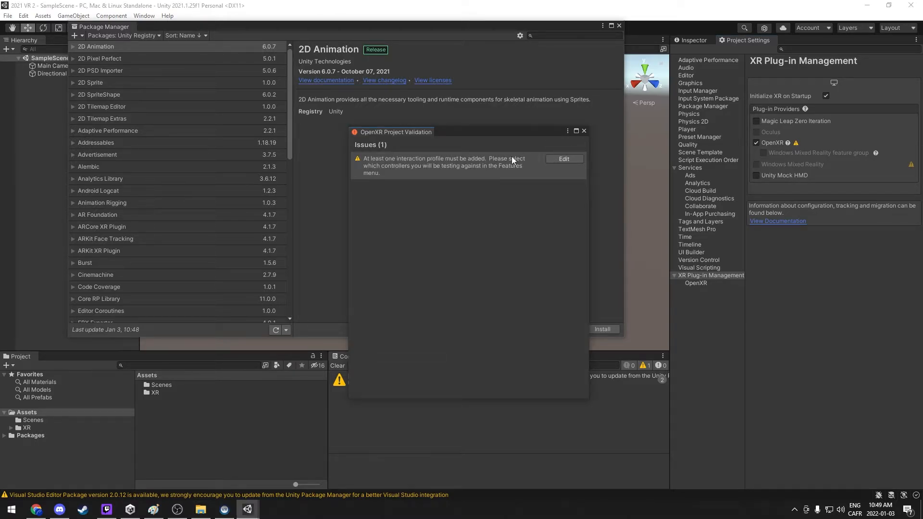
# Add the HTC Vive Controller Profile to the OpenXR interaction profiles and close the project validation window
pyautogui.click(564, 160)
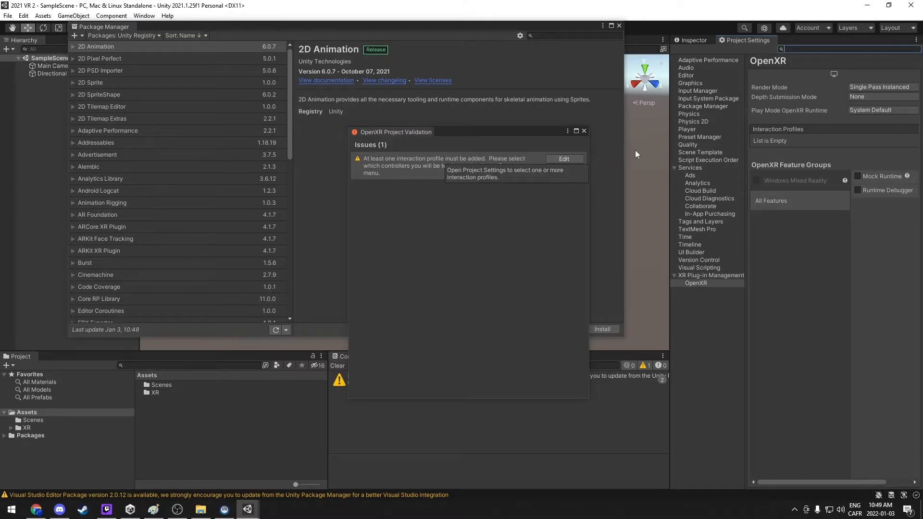
pyautogui.moveTo(668, 157); pyautogui.dragTo(631, 157)
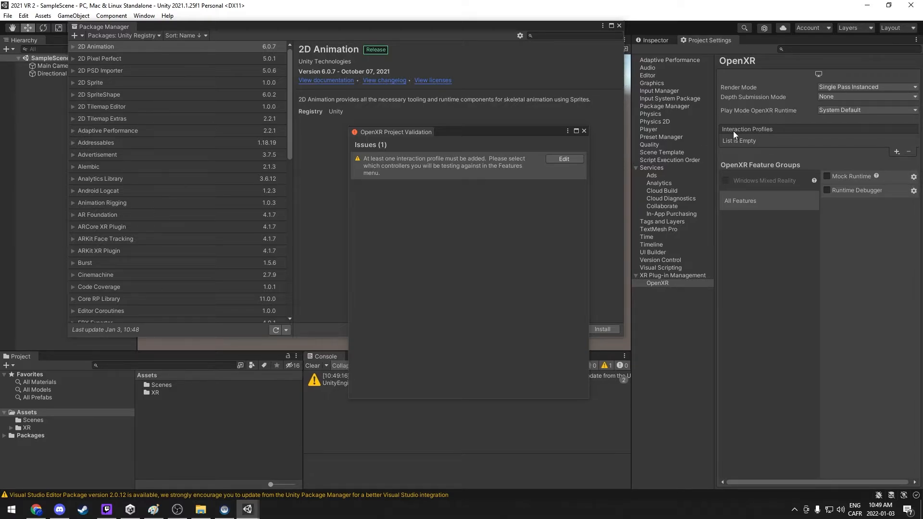
pyautogui.click(897, 152)
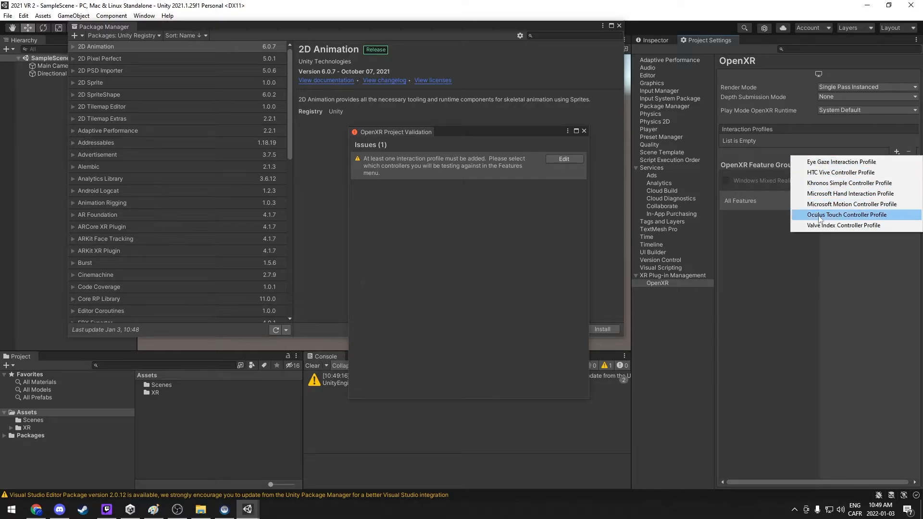
pyautogui.click(836, 173)
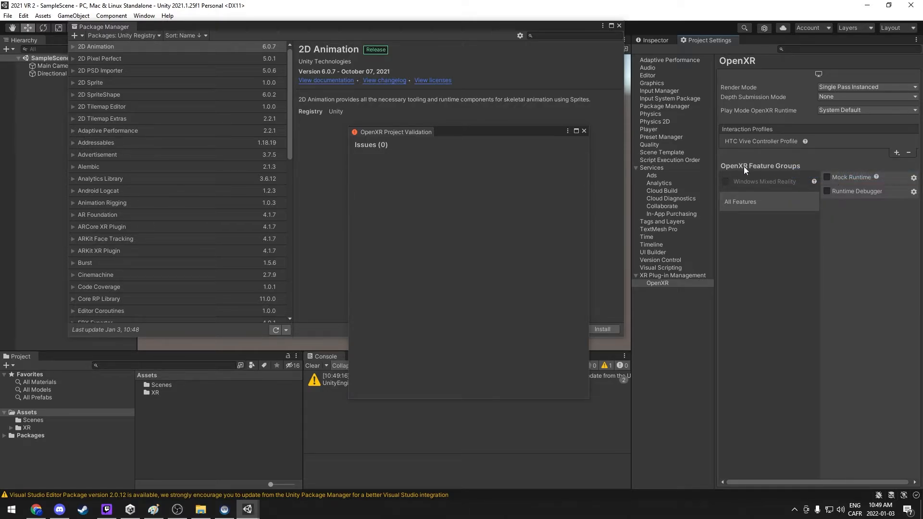
pyautogui.click(584, 131)
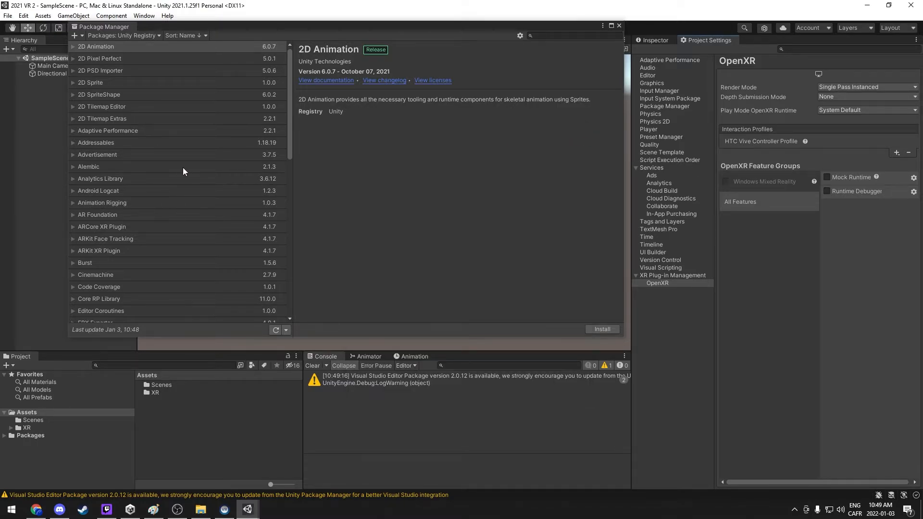
# Import the Default Input Actions sample of the XR Interaction Toolkit and close the Package Manager
pyautogui.scroll(-15, 183, 169)
pyautogui.scroll(-1, 188, 183)
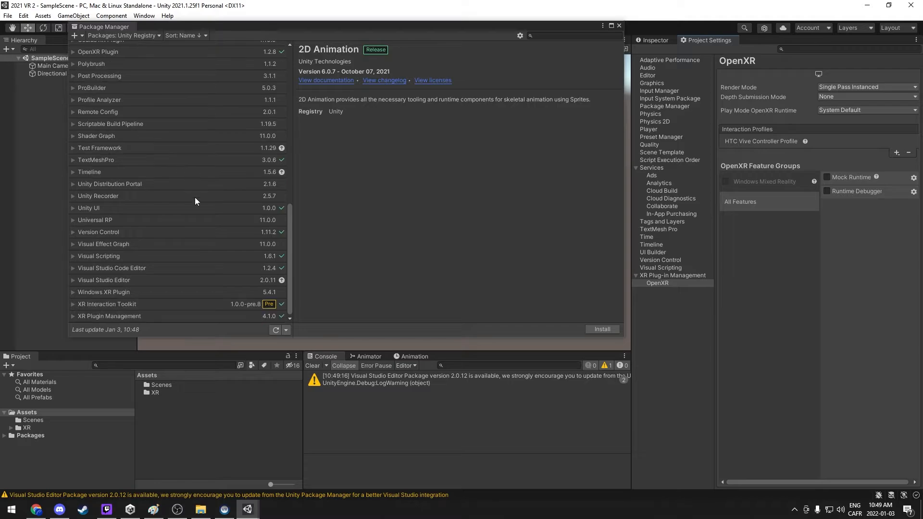
pyautogui.click(125, 302)
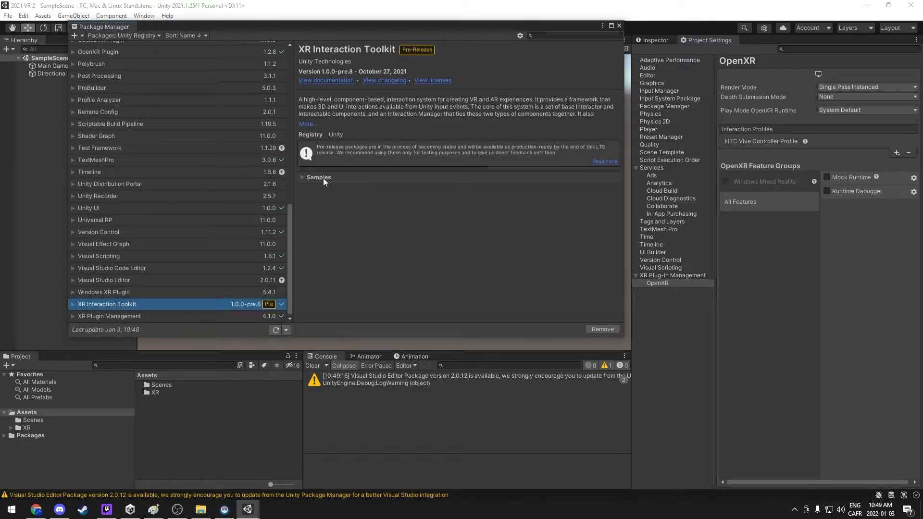
pyautogui.click(302, 177)
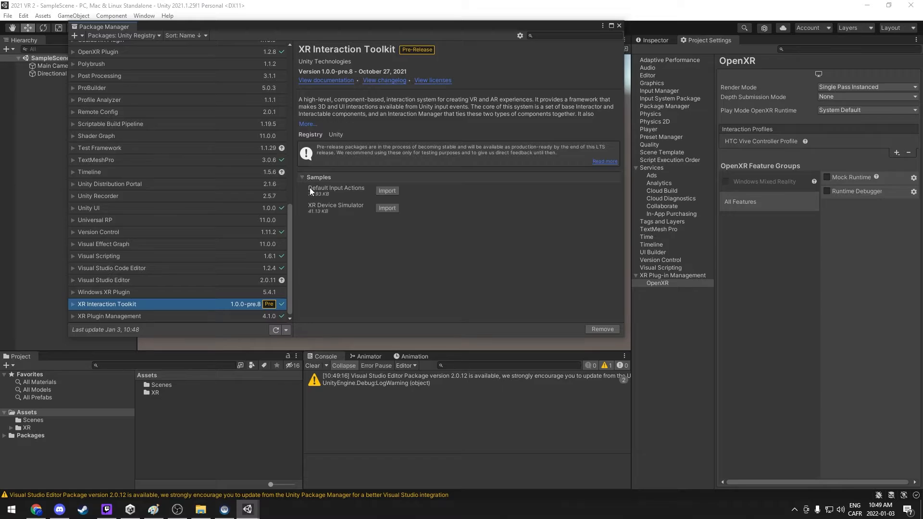
pyautogui.click(384, 191)
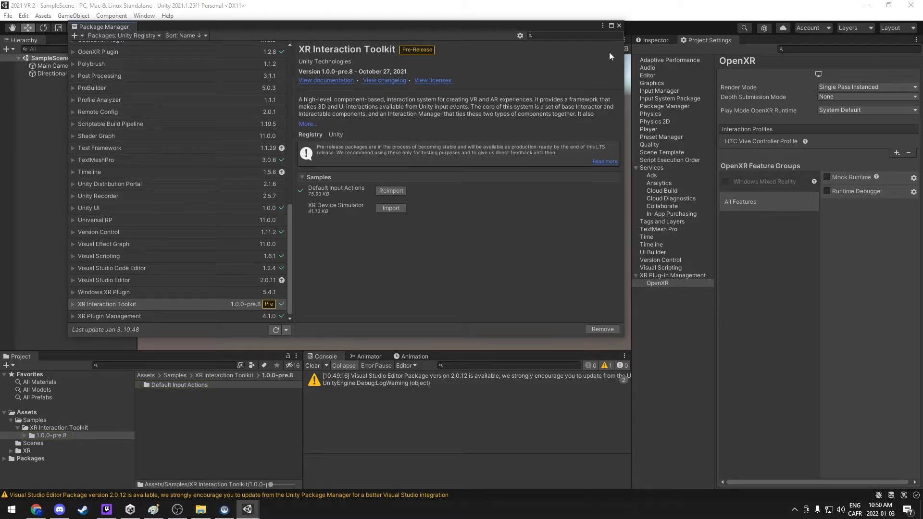
pyautogui.click(618, 26)
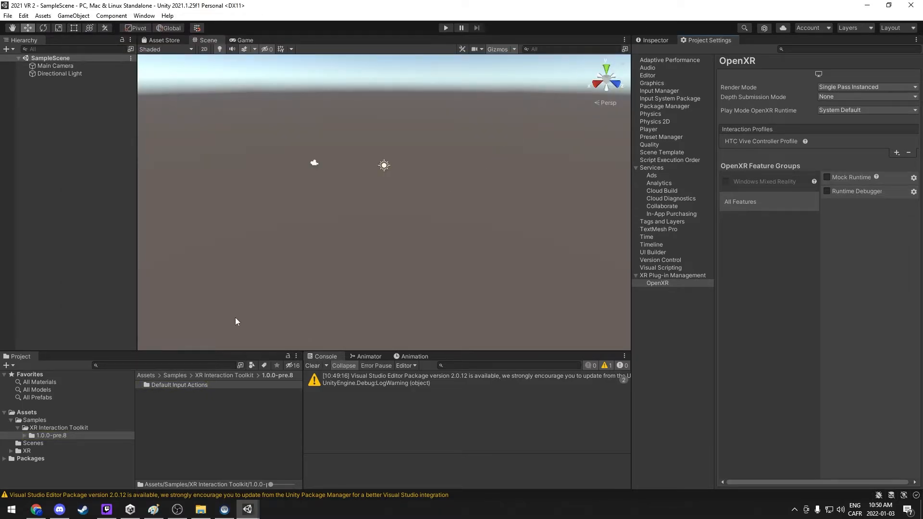
# Open the Default Input Actions folder and add a default preset for XR Controller (Action-based) with two entries in the Preset Manager
pyautogui.doubleClick(187, 385)
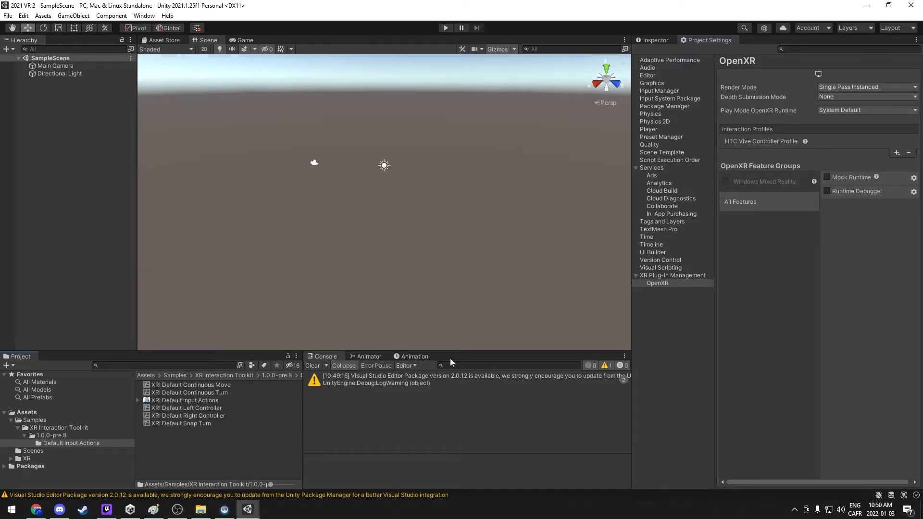
pyautogui.click(672, 139)
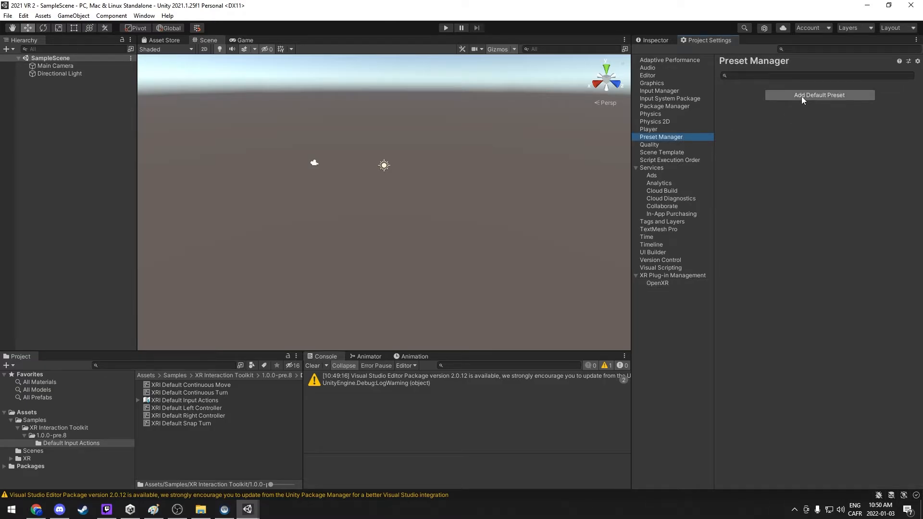
pyautogui.click(846, 97)
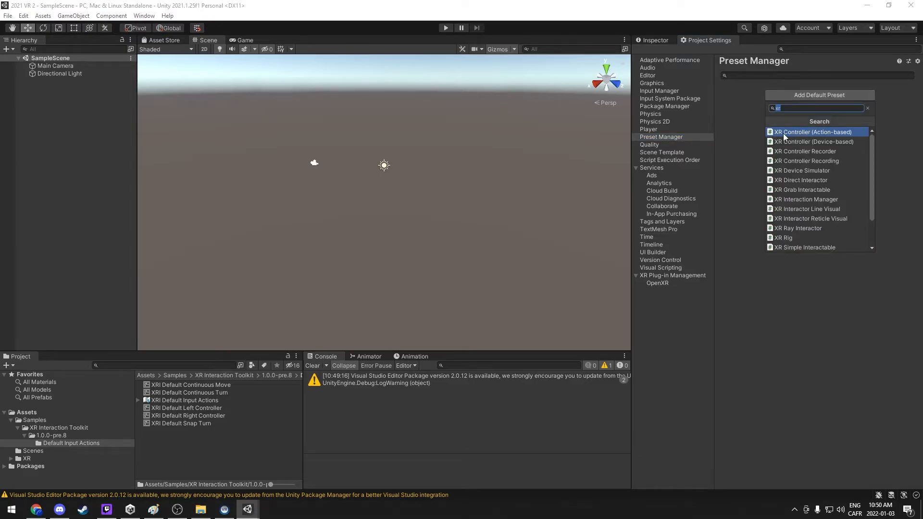
pyautogui.click(810, 133)
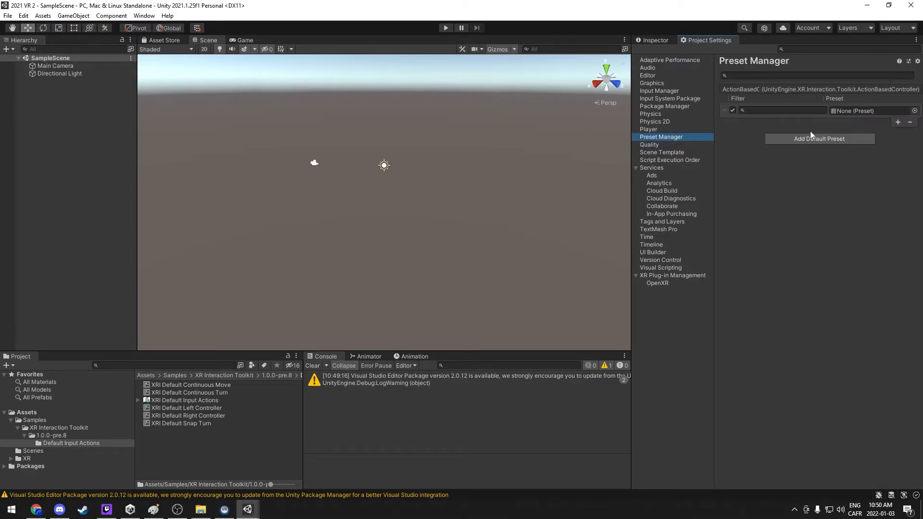
pyautogui.click(896, 122)
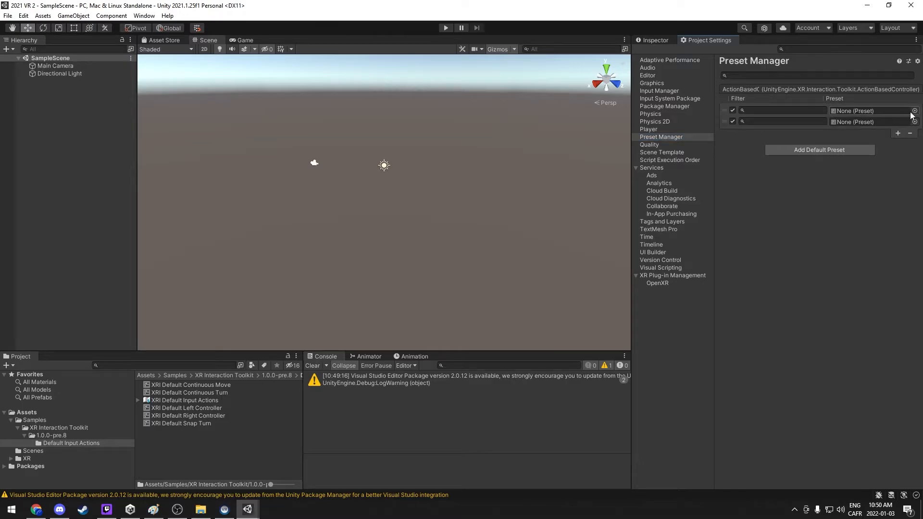
# Assign the XRI Default Left Controller and XRI Default Right Controller presets to the two ActionBasedController entries
pyautogui.click(913, 111)
pyautogui.click(895, 140)
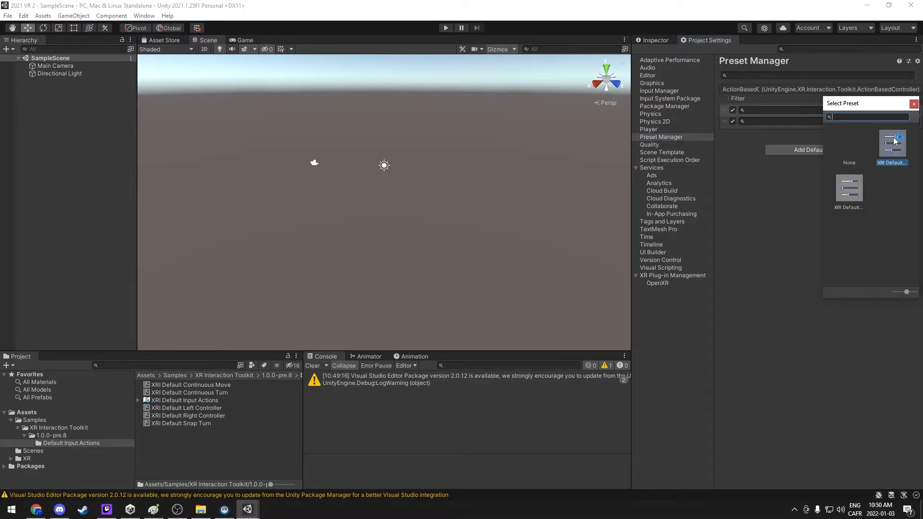
pyautogui.click(895, 140)
pyautogui.click(913, 121)
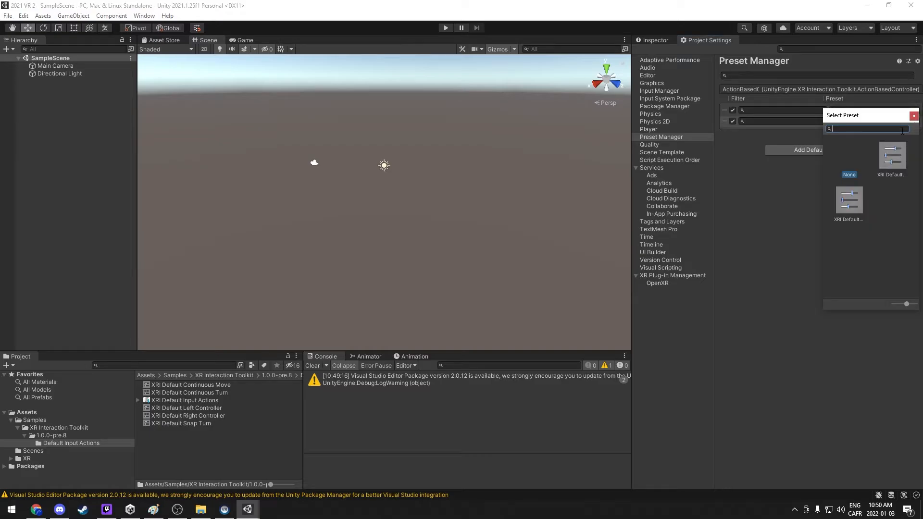
pyautogui.doubleClick(851, 202)
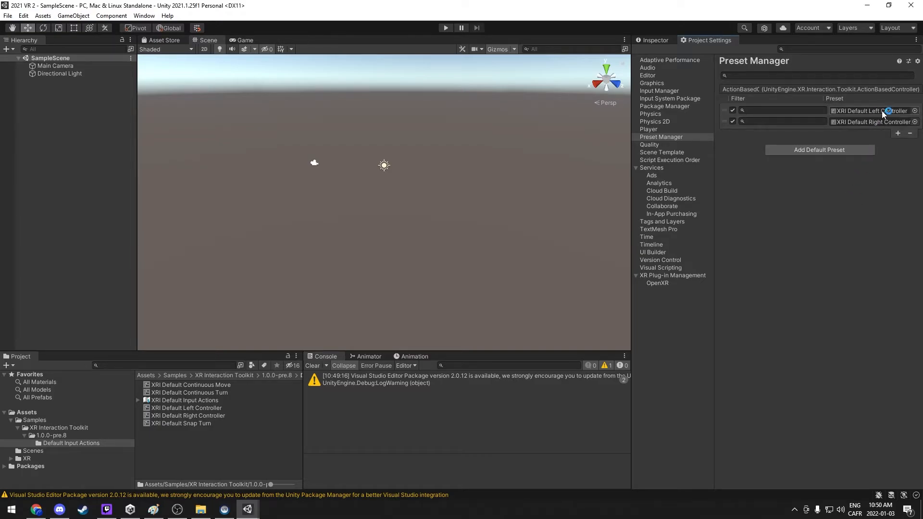
# Set the preset filters to "left" for the left controller and "right" for the right controller, and widen the settings area
pyautogui.click(788, 111)
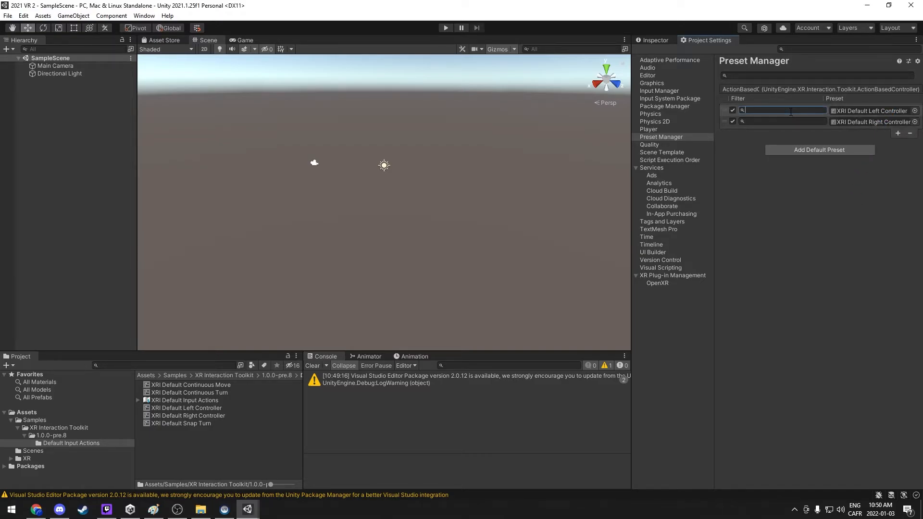
pyautogui.write('L')
pyautogui.click(777, 122)
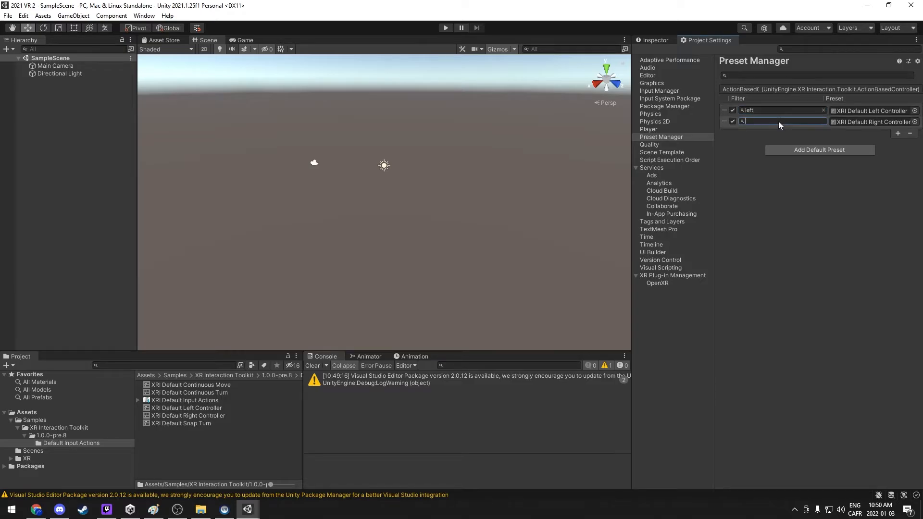
pyautogui.write('right')
pyautogui.moveTo(631, 119); pyautogui.dragTo(569, 119)
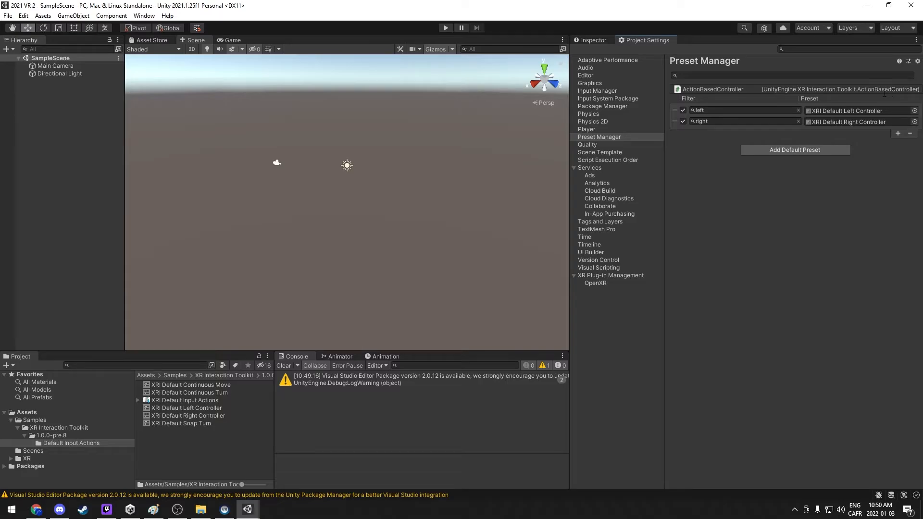
# Add an action-based XR Rig to the scene and set its Tracking Origin Mode to Floor
pyautogui.rightClick(36, 143)
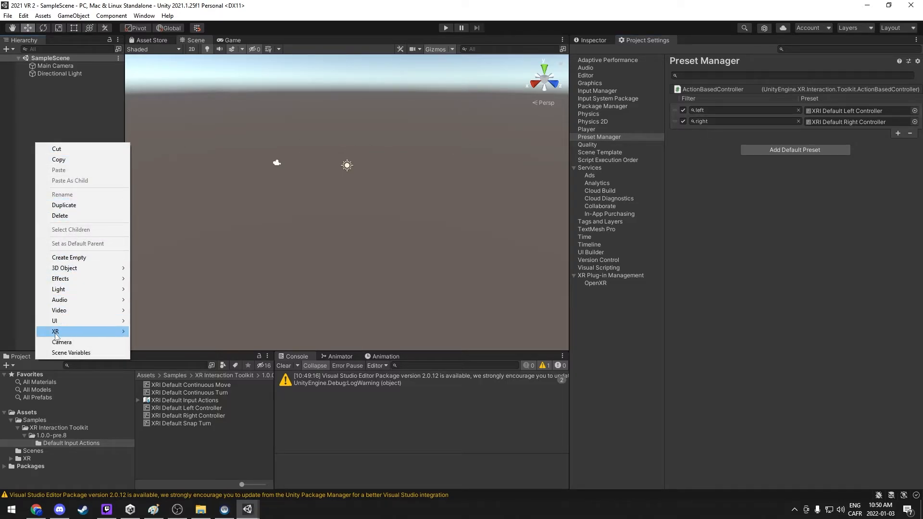
pyautogui.moveTo(55, 336)
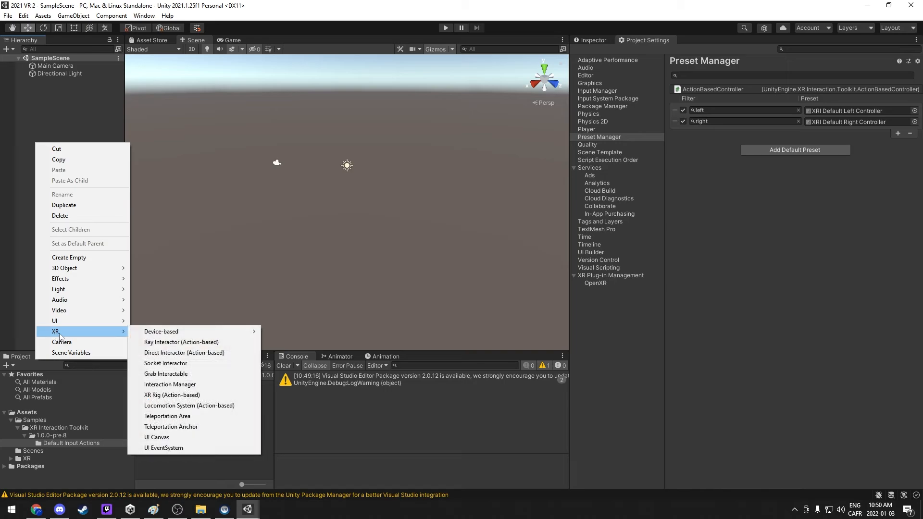
pyautogui.click(172, 395)
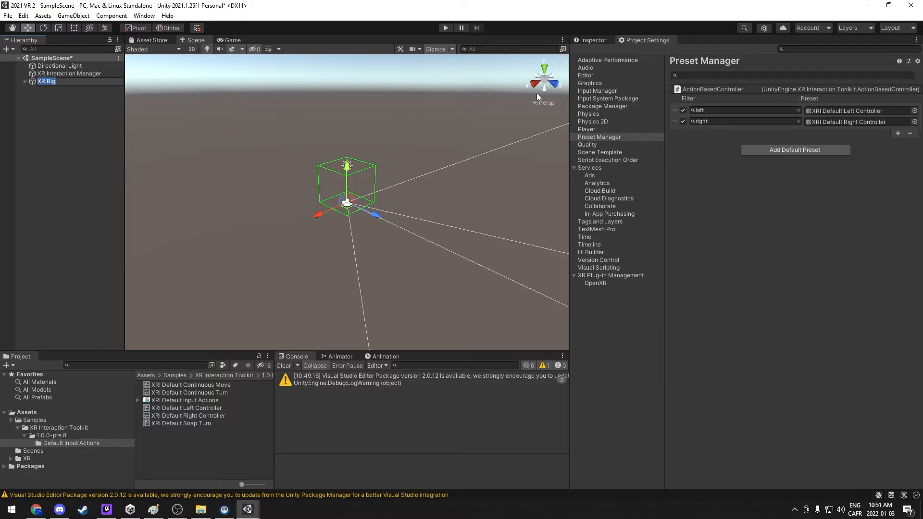
pyautogui.click(590, 42)
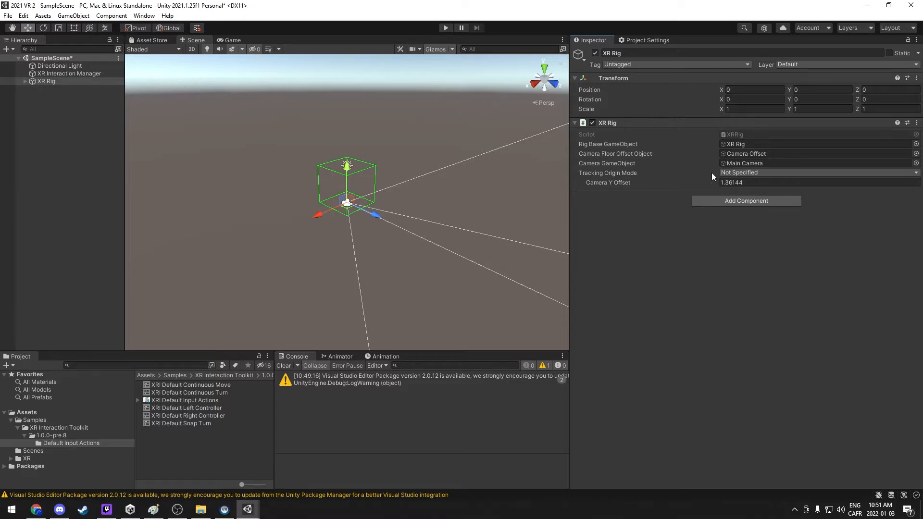
pyautogui.click(726, 173)
pyautogui.click(741, 206)
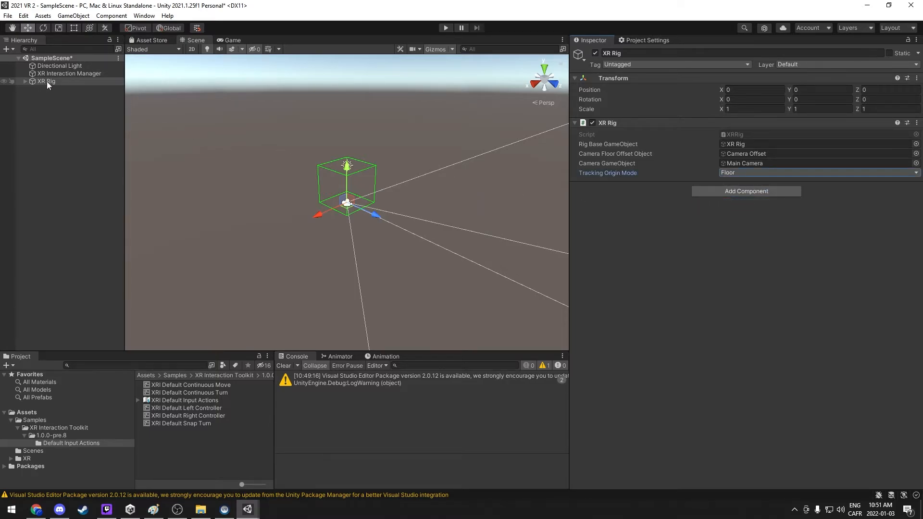
# Examine the LeftHand Controller's action references and ray interactor settings under the XR Rig
pyautogui.click(24, 80)
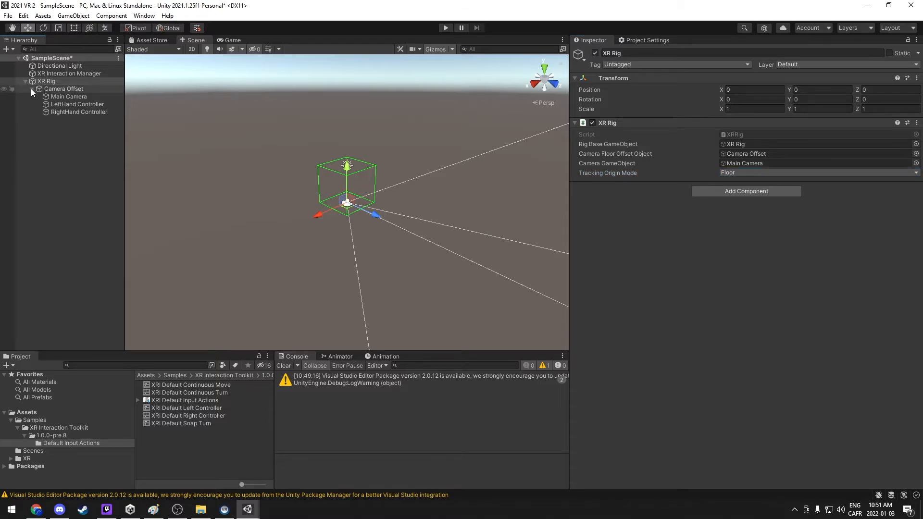
pyautogui.click(94, 104)
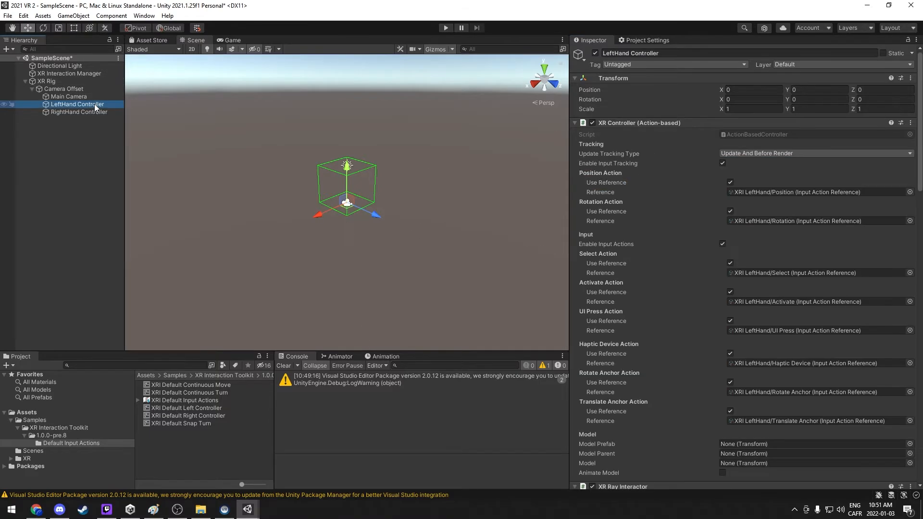
pyautogui.scroll(-5, 728, 184)
pyautogui.scroll(-5, 728, 183)
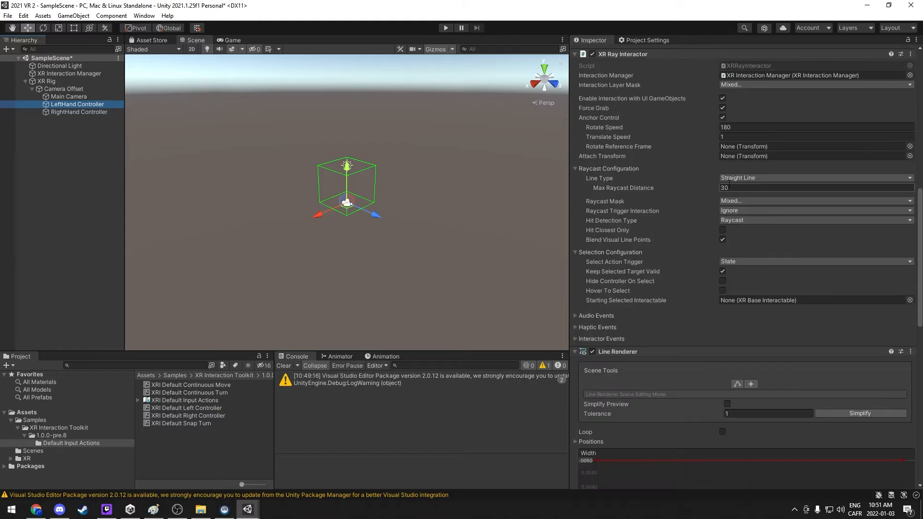
pyautogui.scroll(10, 728, 184)
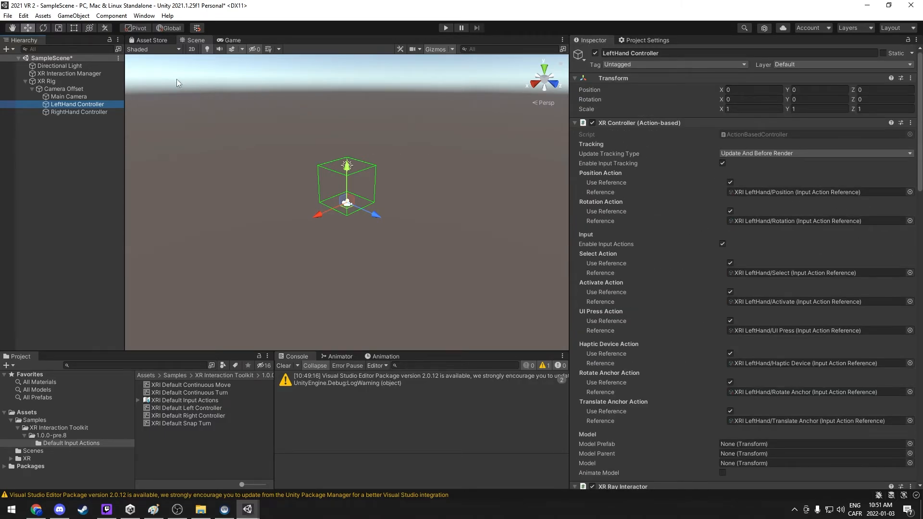
# Add an Input Action Manager component to the XR Rig with XRI Default Input Actions as its action asset
pyautogui.click(49, 82)
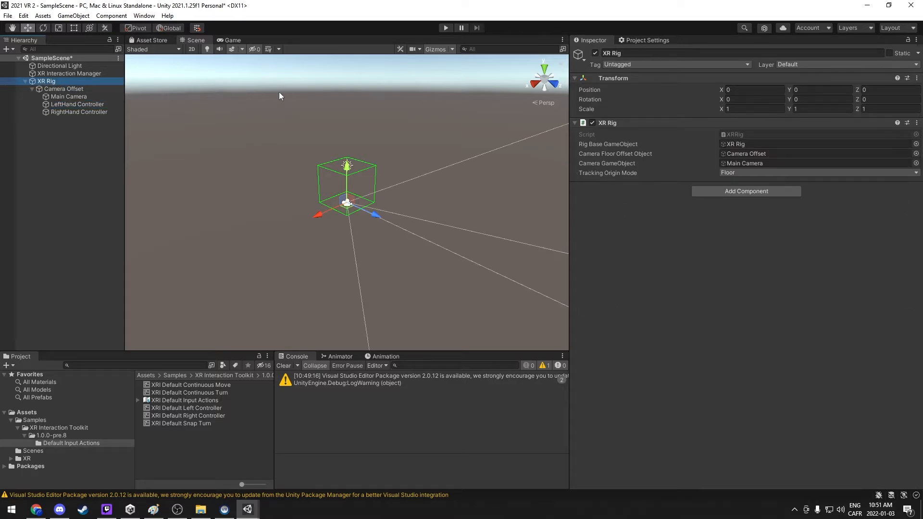
pyautogui.click(739, 194)
pyautogui.press('Return')
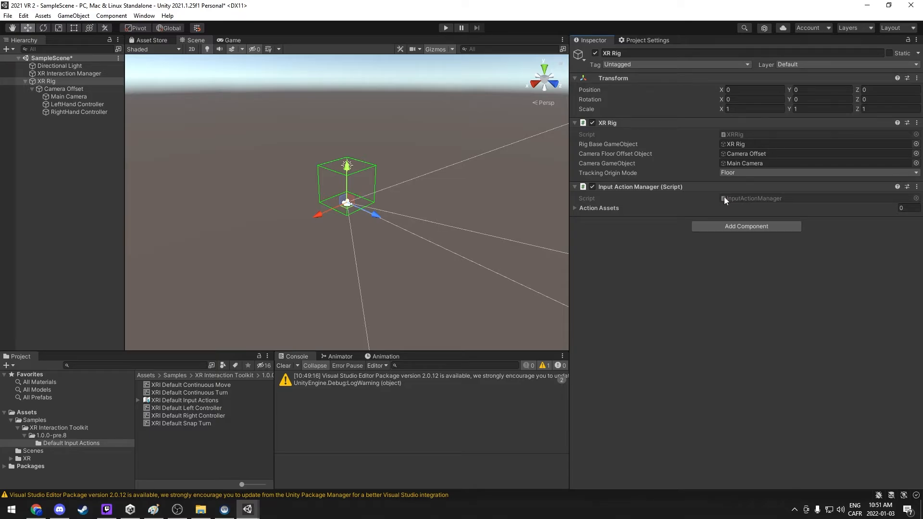
pyautogui.click(574, 207)
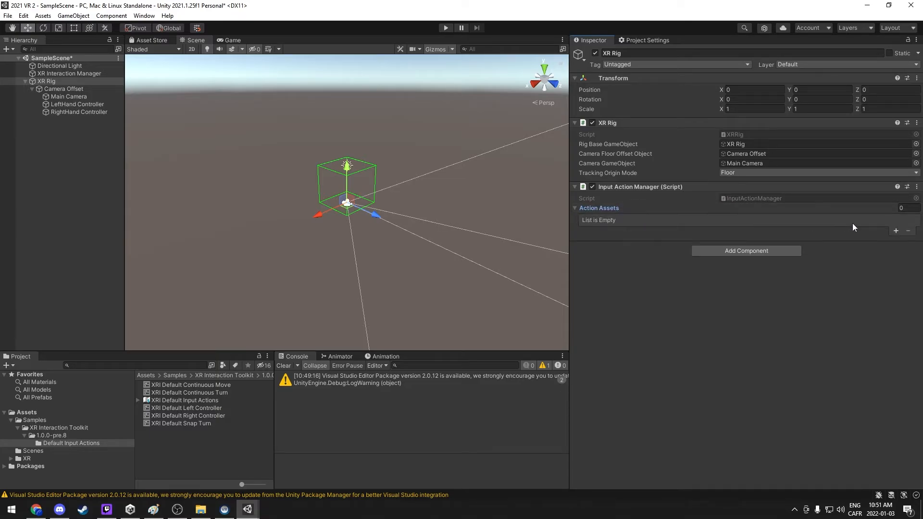
pyautogui.click(895, 232)
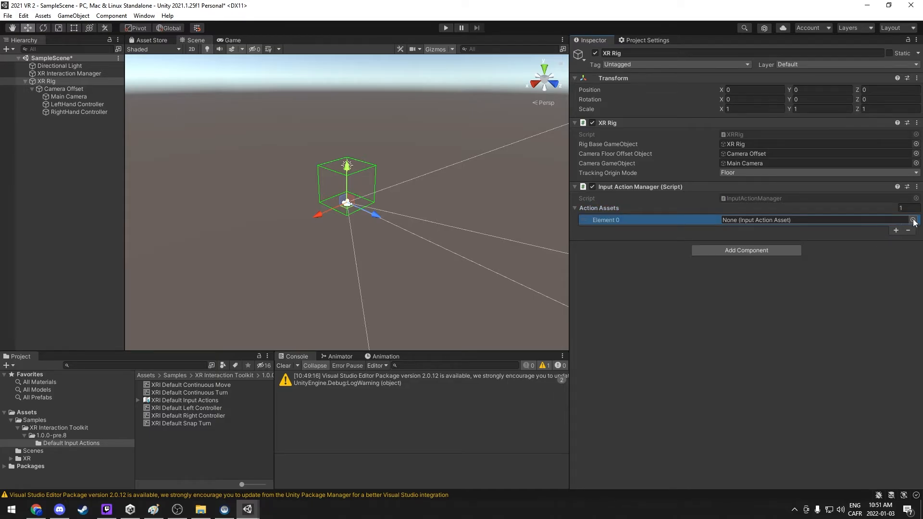
pyautogui.click(915, 221)
pyautogui.doubleClick(698, 164)
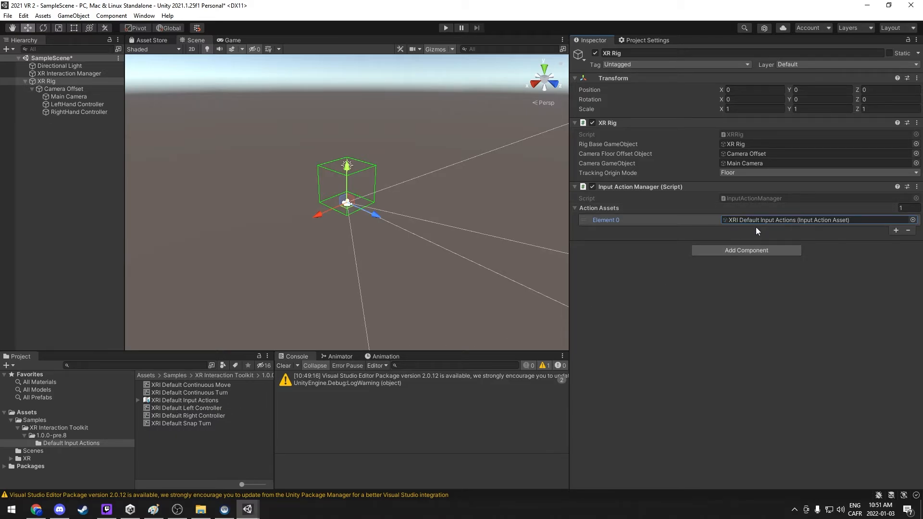
# Create a plane in the scene and name it Floor
pyautogui.click(74, 171)
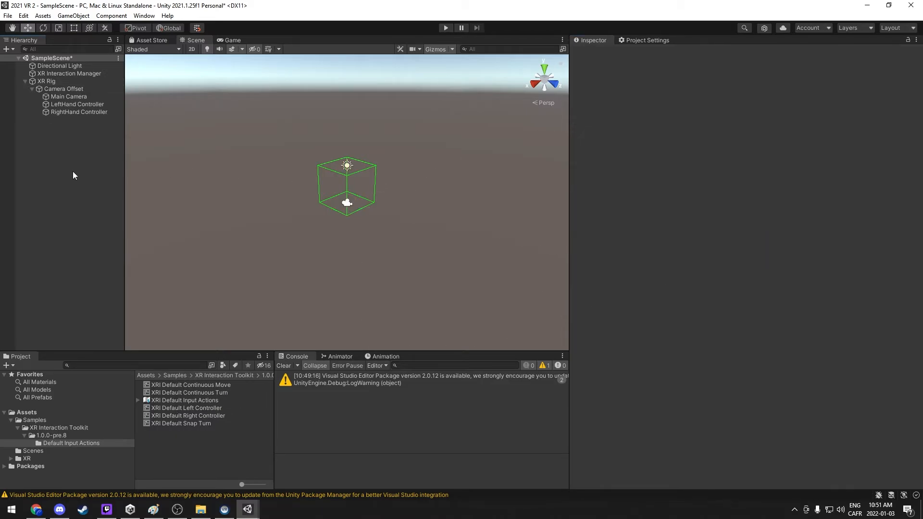
pyautogui.rightClick(73, 172)
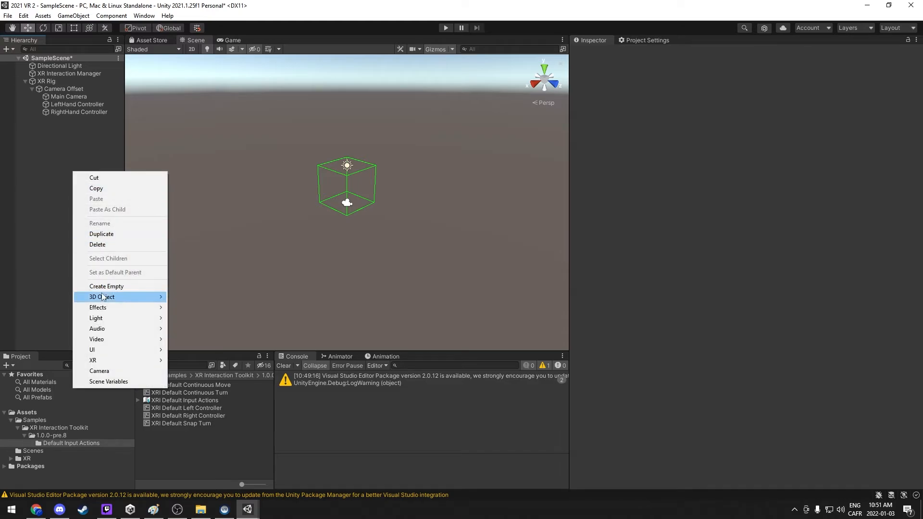
pyautogui.moveTo(103, 296)
pyautogui.click(202, 339)
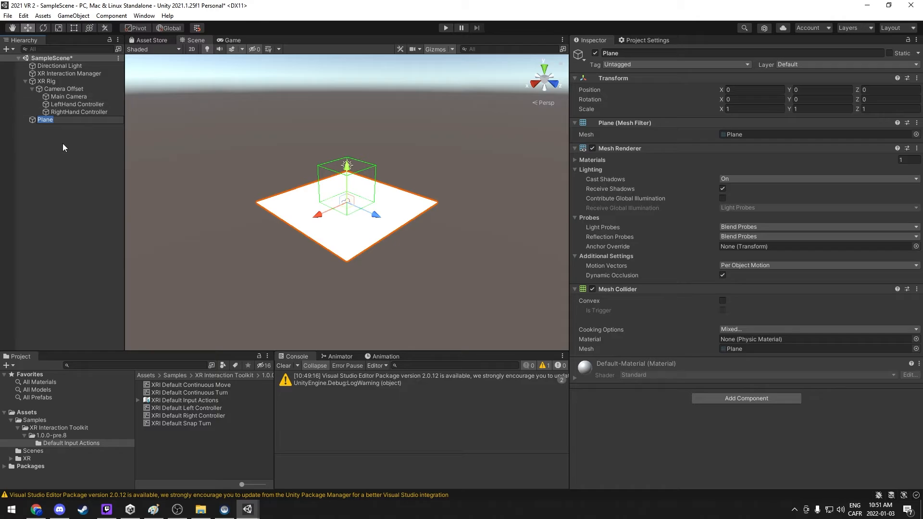
pyautogui.write('Floor')
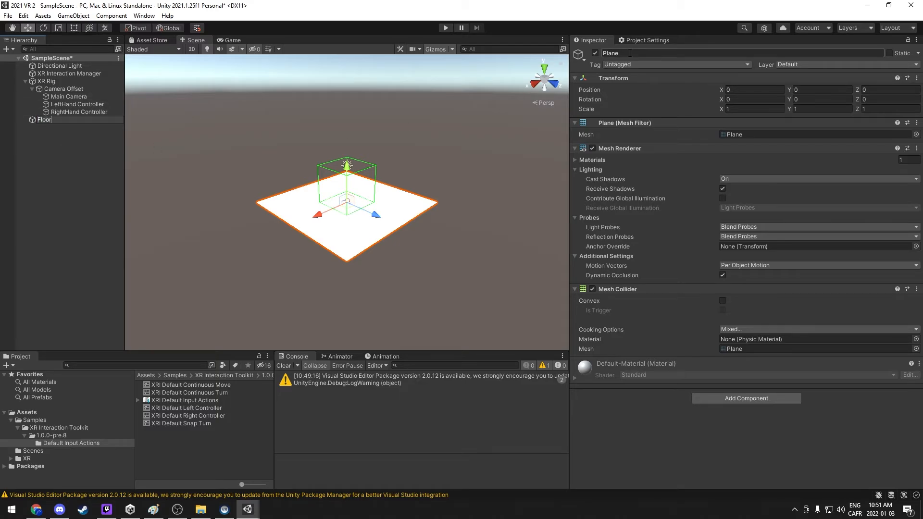
pyautogui.press('Return')
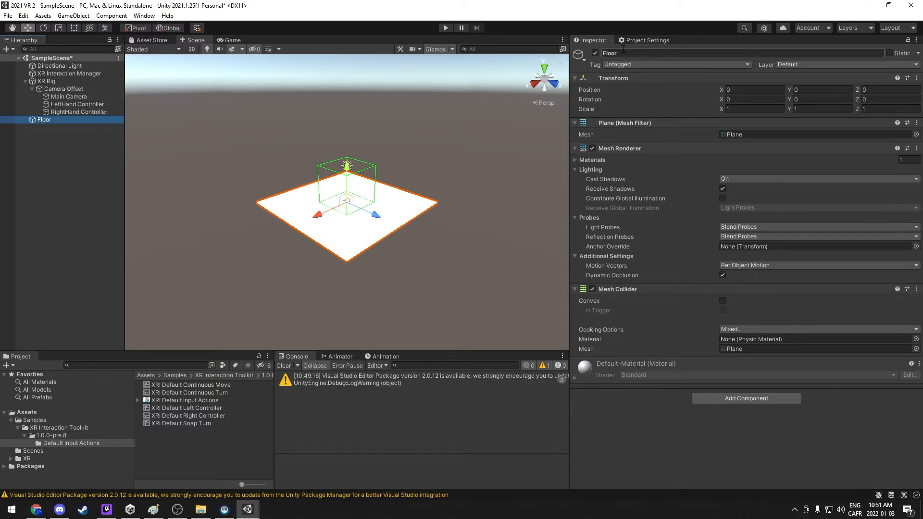
# Add a cube to the scene and move it along the Z axis to about 1.31
pyautogui.rightClick(42, 168)
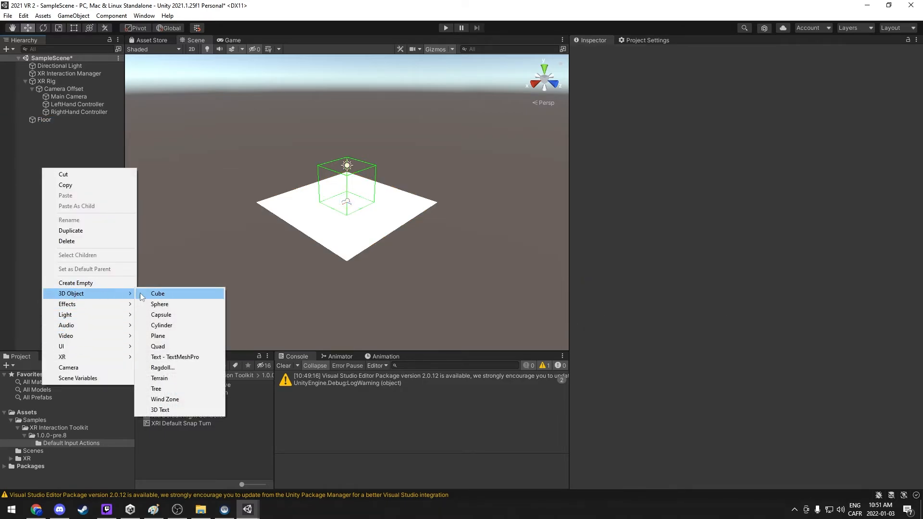
pyautogui.click(160, 293)
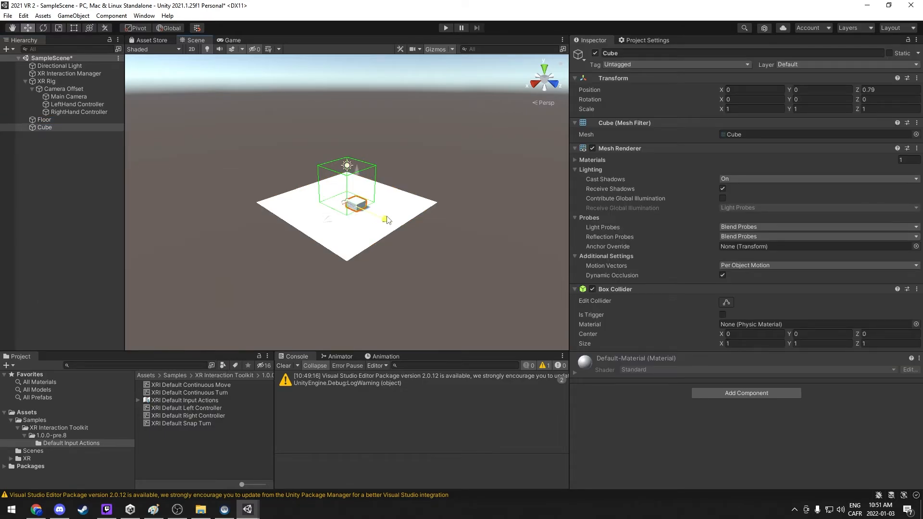
pyautogui.moveTo(387, 220); pyautogui.dragTo(390, 222)
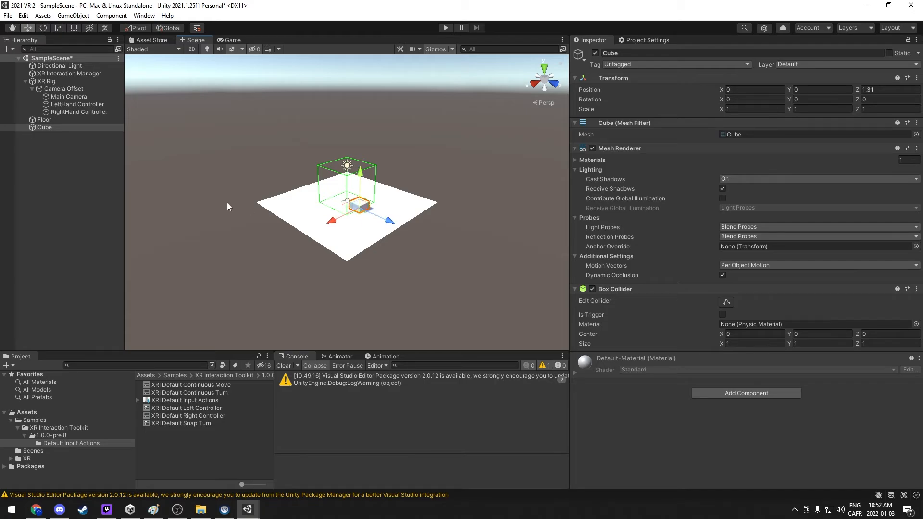
# Add an XR Grab Interactable to the scene and place it above the cube at about Y 0.72, Z 1.057
pyautogui.click(71, 173)
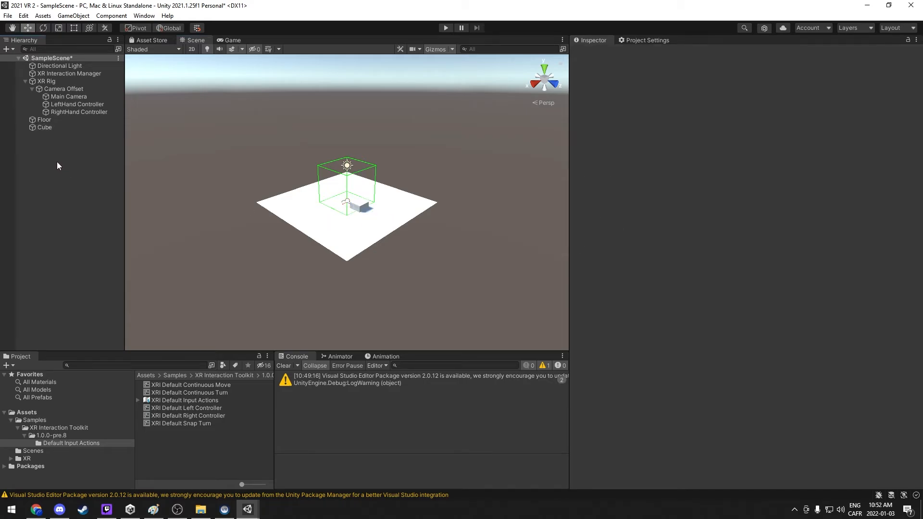
pyautogui.rightClick(56, 162)
pyautogui.moveTo(72, 352)
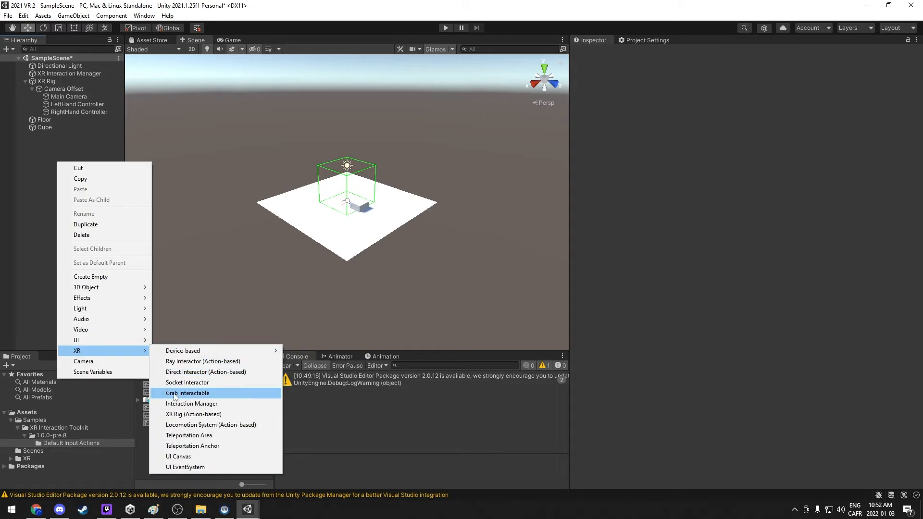
pyautogui.click(196, 396)
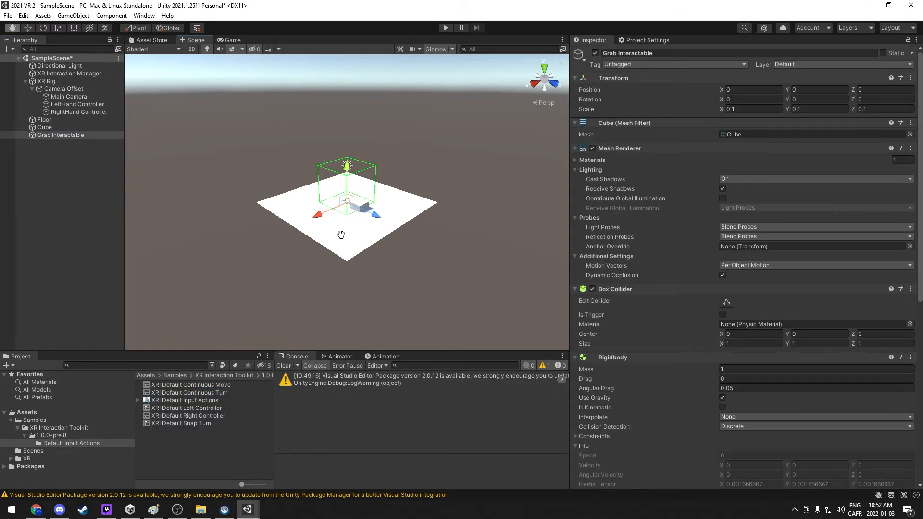
pyautogui.scroll(10, 334, 240)
pyautogui.scroll(7, 329, 243)
pyautogui.keyDown('alt'); pyautogui.moveTo(329, 244); pyautogui.dragTo(405, 167); pyautogui.keyUp('alt')
pyautogui.scroll(-12, 374, 219)
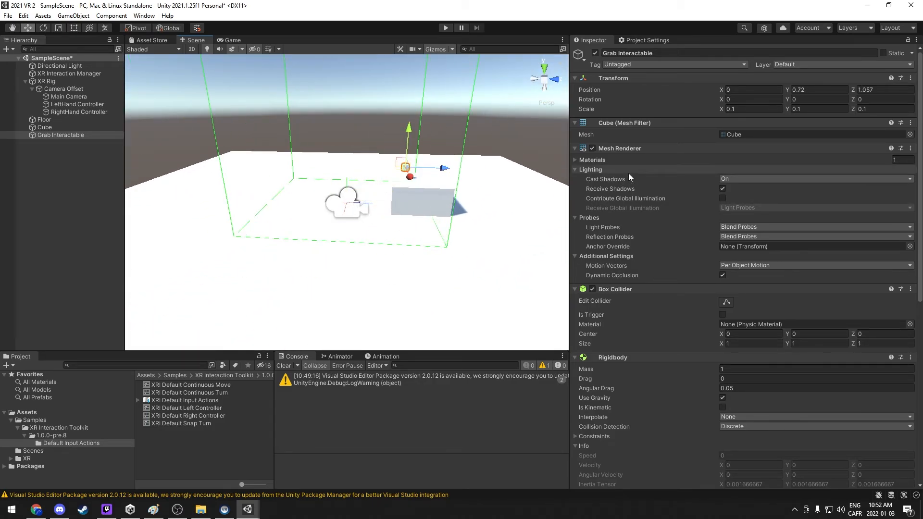
# Review the Grab Interactable's component settings and run the scene in Play mode
pyautogui.scroll(-10, 628, 173)
pyautogui.moveTo(463, 188); pyautogui.dragTo(429, 207, button='middle')
pyautogui.press('Right')
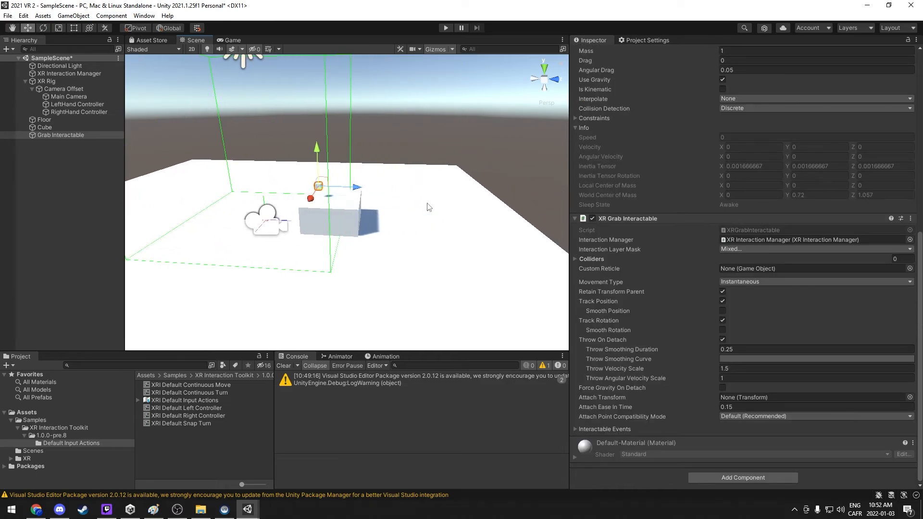
pyautogui.click(445, 28)
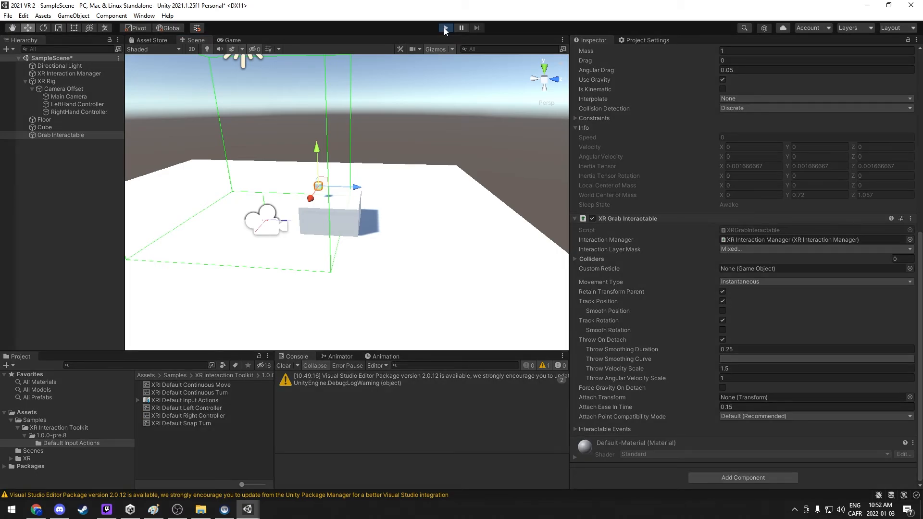